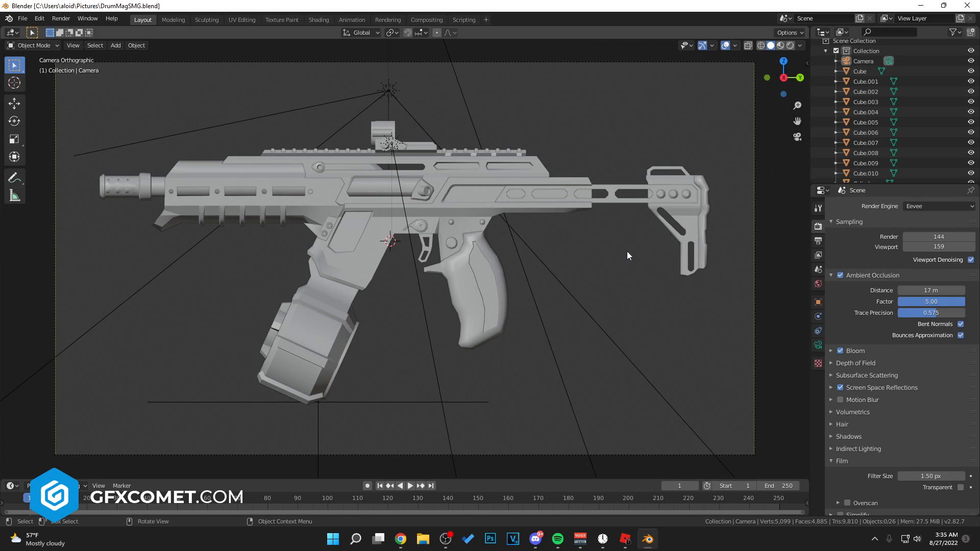
# Inspect the gun model from several angles in solid and material preview shading
pyautogui.moveTo(627, 251); pyautogui.dragTo(610, 369, button='middle')
pyautogui.scroll(5, 451, 199)
pyautogui.scroll(-5, 332, 200)
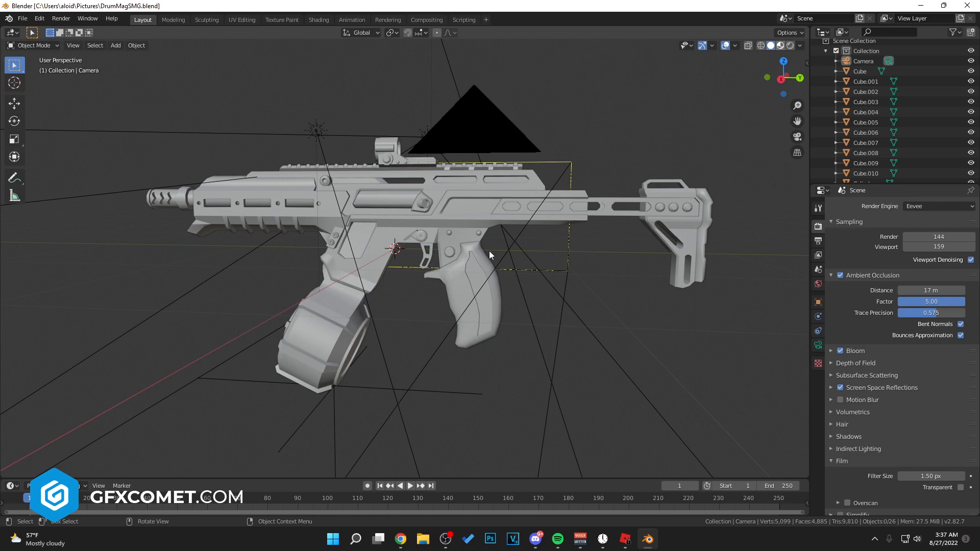
pyautogui.click(781, 46)
pyautogui.moveTo(613, 230)
pyautogui.mouseDown(button='middle')
pyautogui.moveTo(488, 322)
pyautogui.moveTo(400, 311)
pyautogui.moveTo(419, 356)
pyautogui.moveTo(383, 323)
pyautogui.moveTo(427, 317)
pyautogui.moveTo(424, 291)
pyautogui.moveTo(627, 289)
pyautogui.moveTo(568, 273)
pyautogui.moveTo(466, 313)
pyautogui.moveTo(517, 331)
pyautogui.moveTo(483, 300)
pyautogui.moveTo(461, 210)
pyautogui.moveTo(441, 344)
pyautogui.moveTo(479, 349)
pyautogui.mouseUp(button='middle')
pyautogui.moveTo(344, 344); pyautogui.dragTo(485, 305, button='middle')
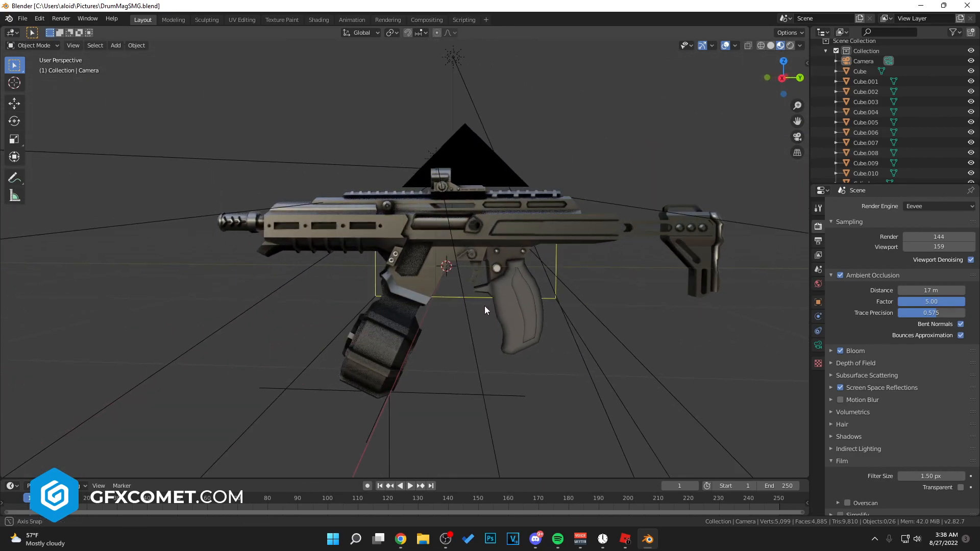
# Switch the viewport to rendered shading and view the gun from the side through the scene camera
pyautogui.click(781, 79)
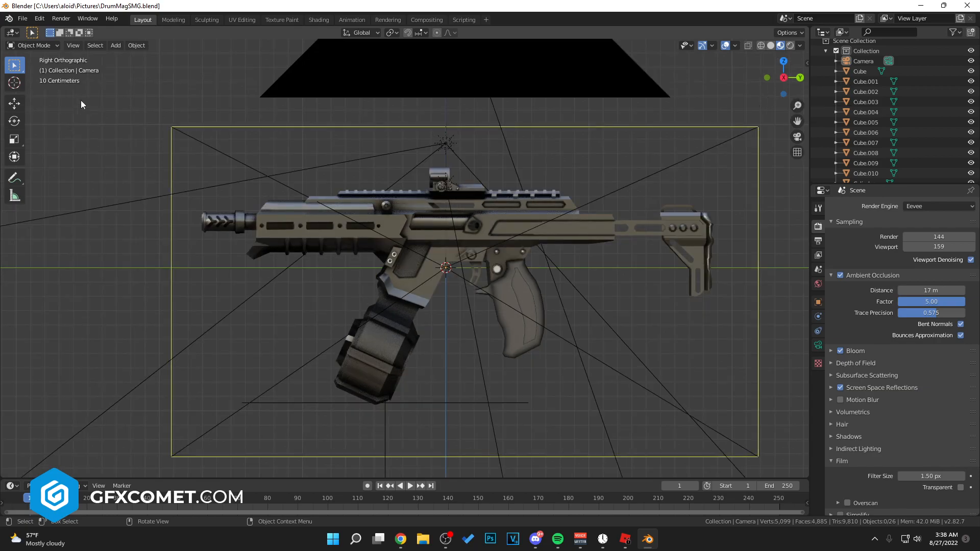
pyautogui.click(790, 45)
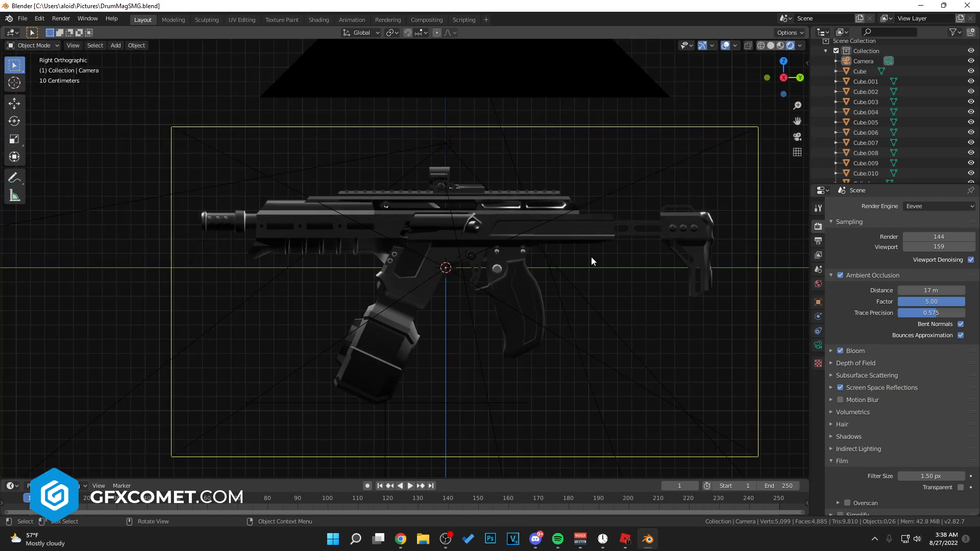
pyautogui.press('KP_0')
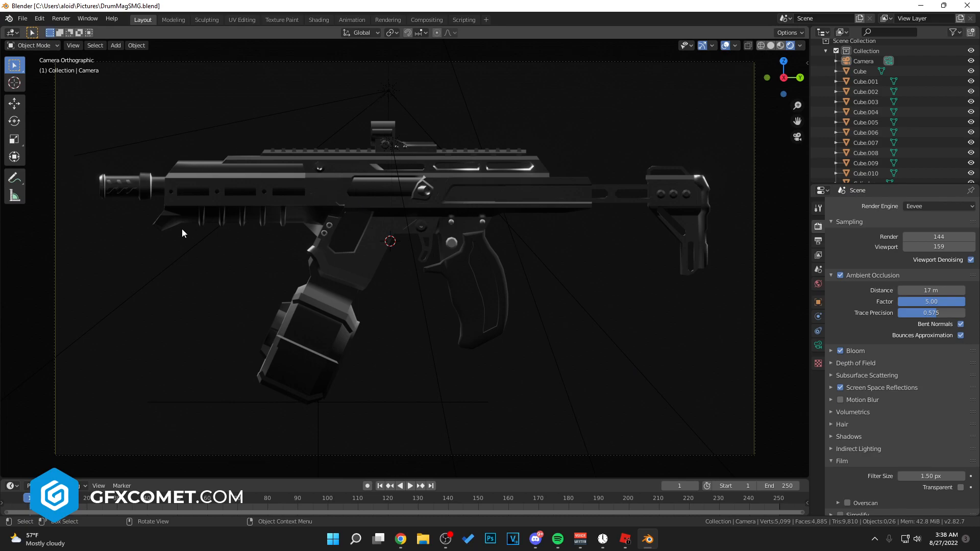
# Hide all five sun lights, Sun through Sun.004, in the viewport
pyautogui.scroll(-5, 898, 127)
pyautogui.click(970, 133)
pyautogui.moveTo(971, 143); pyautogui.dragTo(971, 173)
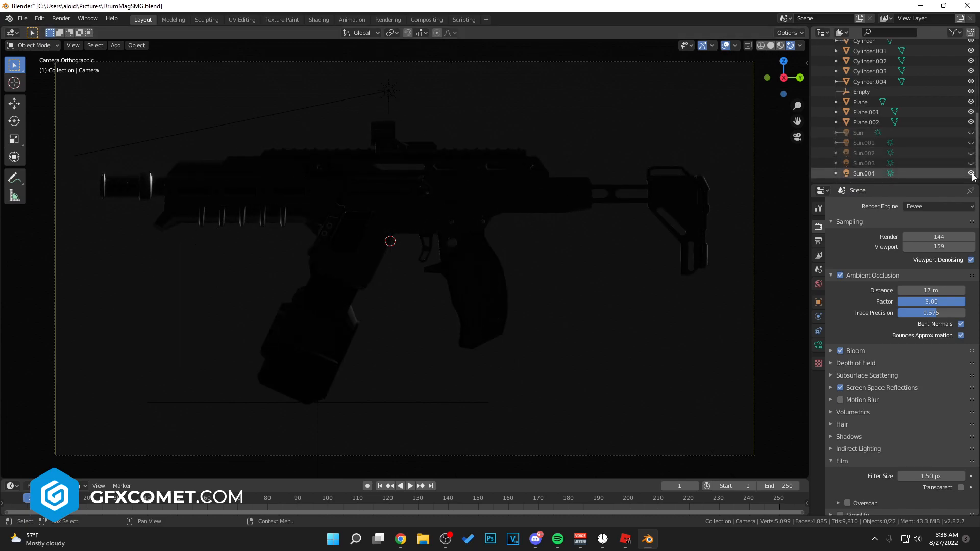
# Check the world background color and try lowering its strength to 0.900
pyautogui.click(818, 285)
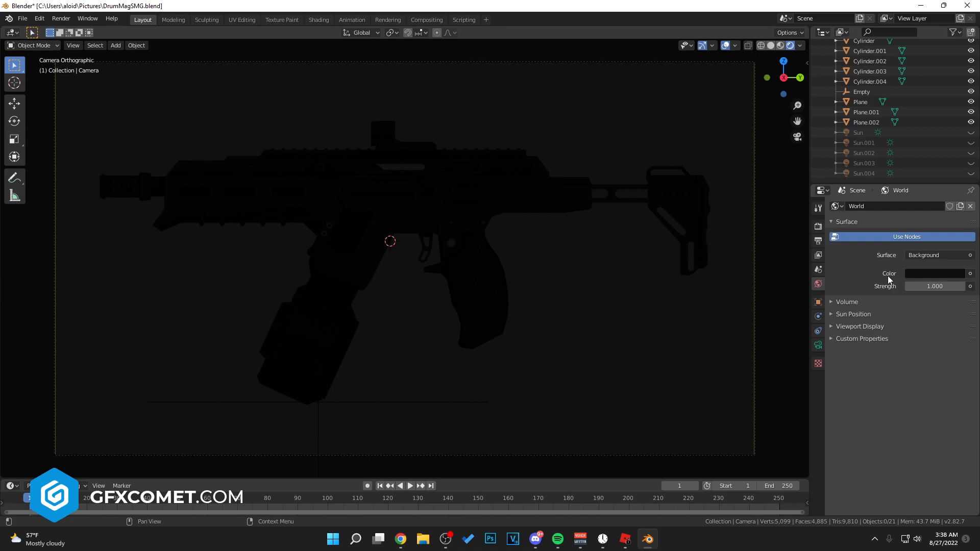
pyautogui.click(936, 274)
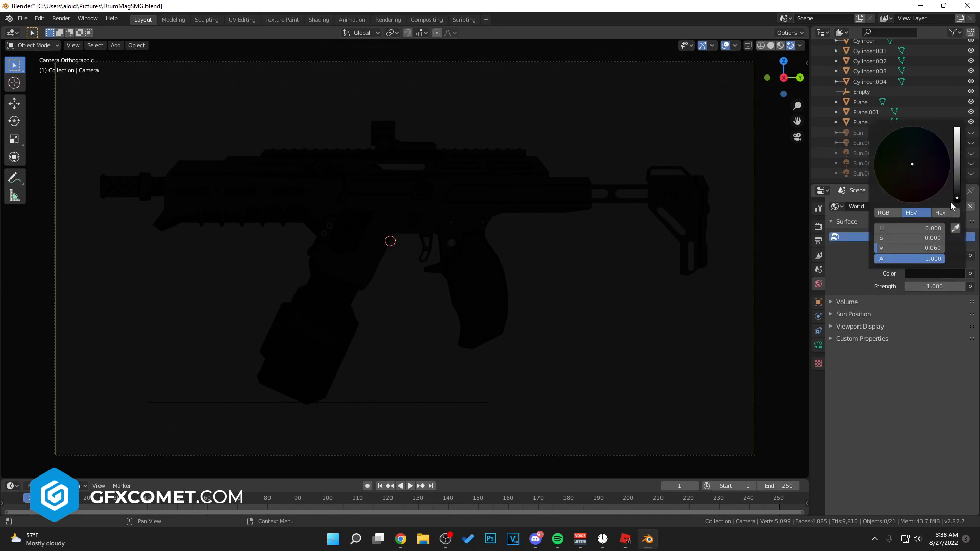
pyautogui.click(953, 315)
pyautogui.click(906, 314)
pyautogui.moveTo(935, 286); pyautogui.dragTo(909, 287)
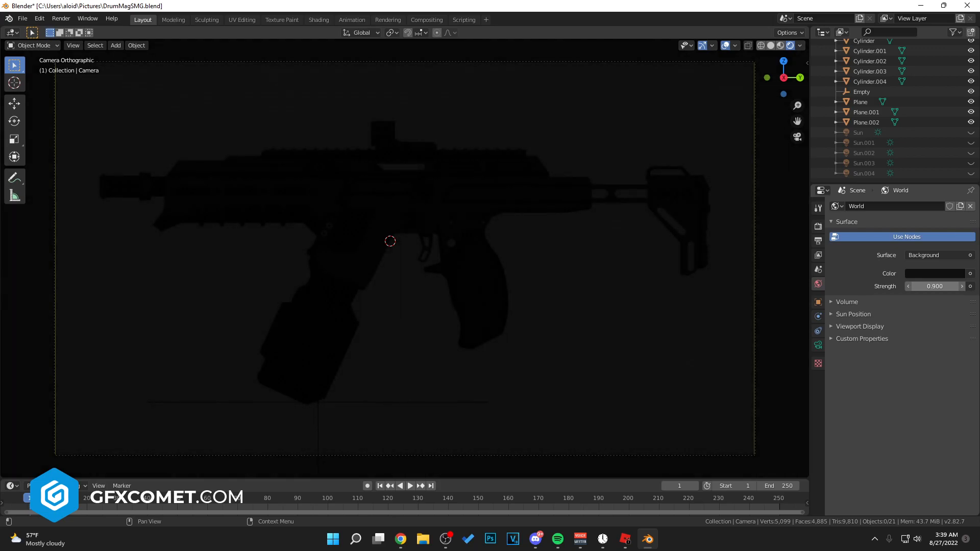
# Show the first light, Sun, and check its position around the gun before returning to the camera view
pyautogui.click(858, 133)
pyautogui.click(970, 132)
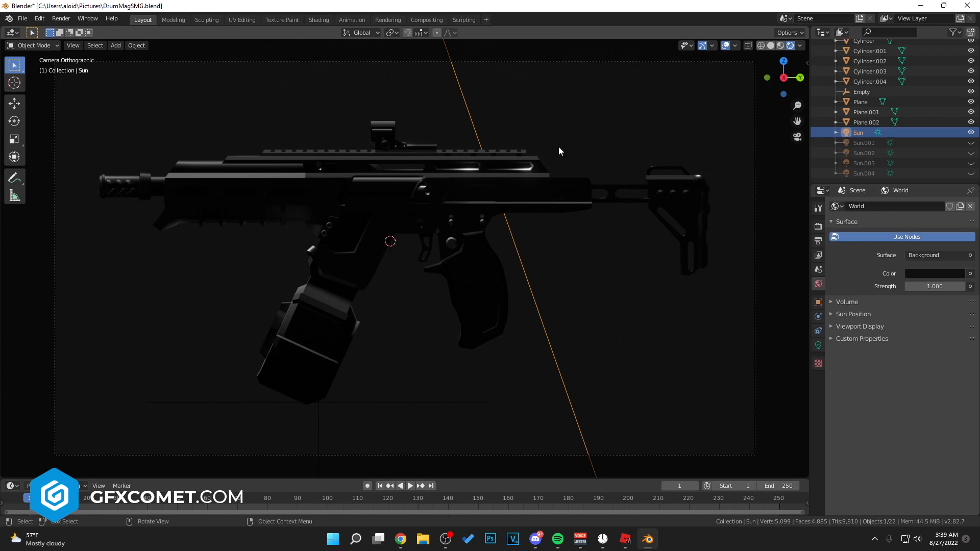
pyautogui.press('KP_0')
pyautogui.moveTo(558, 146); pyautogui.dragTo(452, 133, button='middle')
pyautogui.moveTo(440, 191); pyautogui.dragTo(412, 273, button='middle')
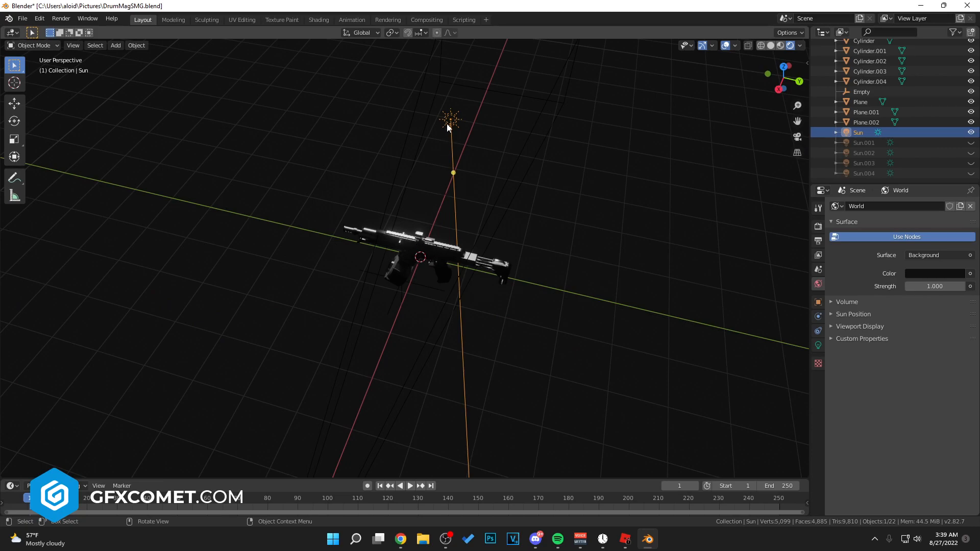
pyautogui.press('KP_0')
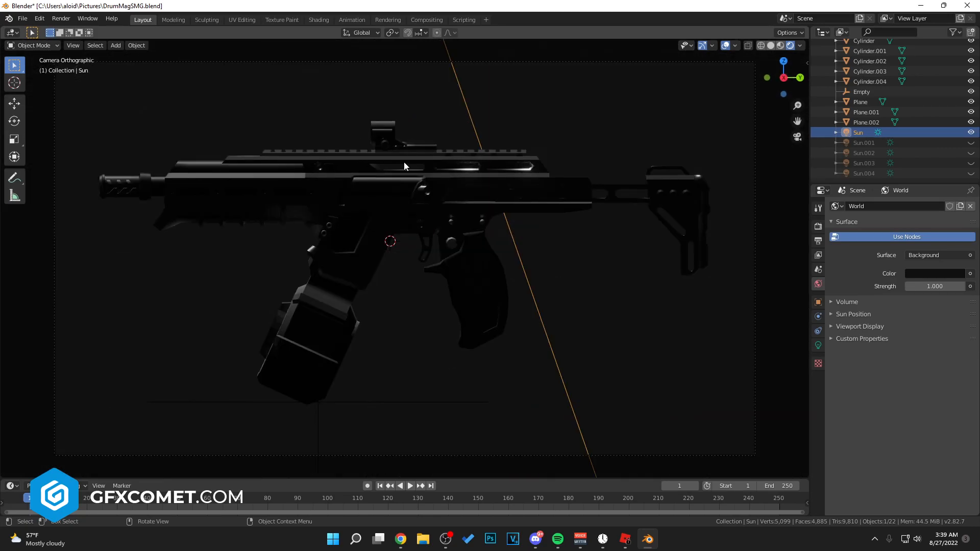
# Show the Sun.001 light and check its placement relative to the gun, ending in the camera view
pyautogui.click(864, 142)
pyautogui.click(970, 143)
pyautogui.press('KP_0')
pyautogui.moveTo(449, 301); pyautogui.dragTo(400, 242, button='middle')
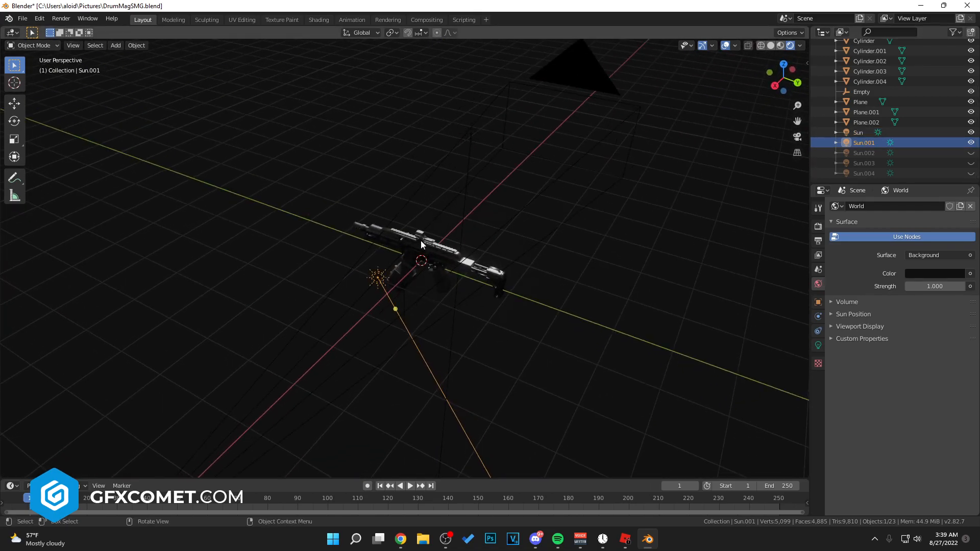
pyautogui.press('KP_0')
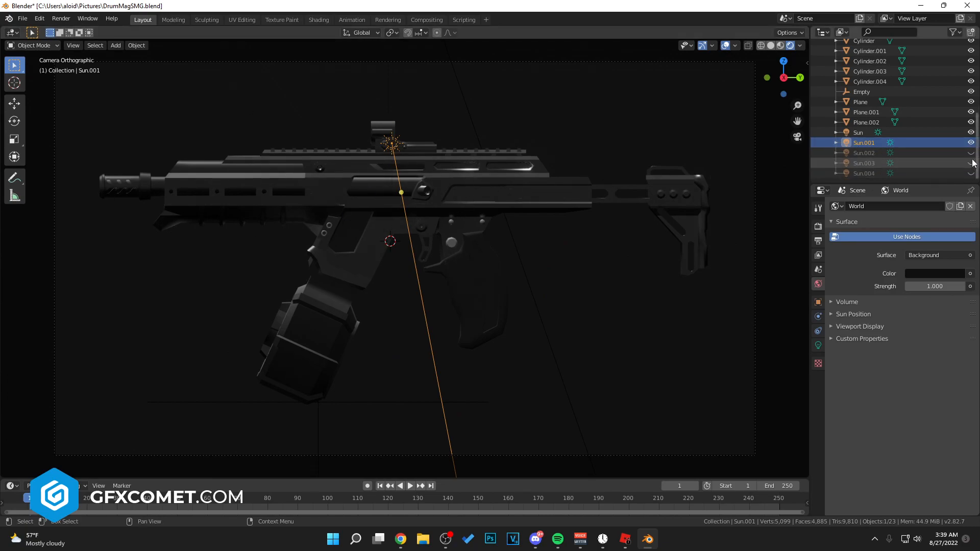
# Show the Sun.002 light, comparing the gun with and without it, and show Sun.003
pyautogui.click(863, 152)
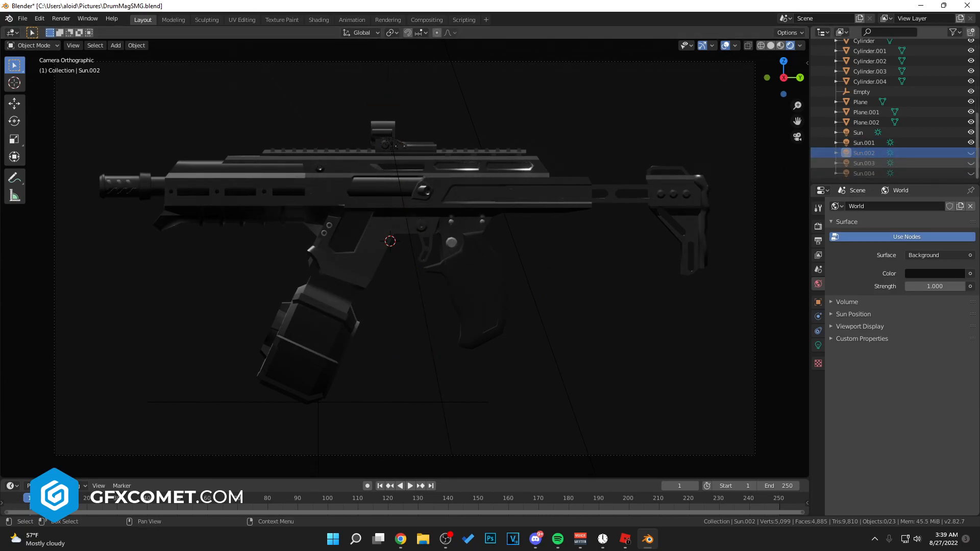
pyautogui.click(971, 154)
pyautogui.click(971, 153)
pyautogui.click(971, 153)
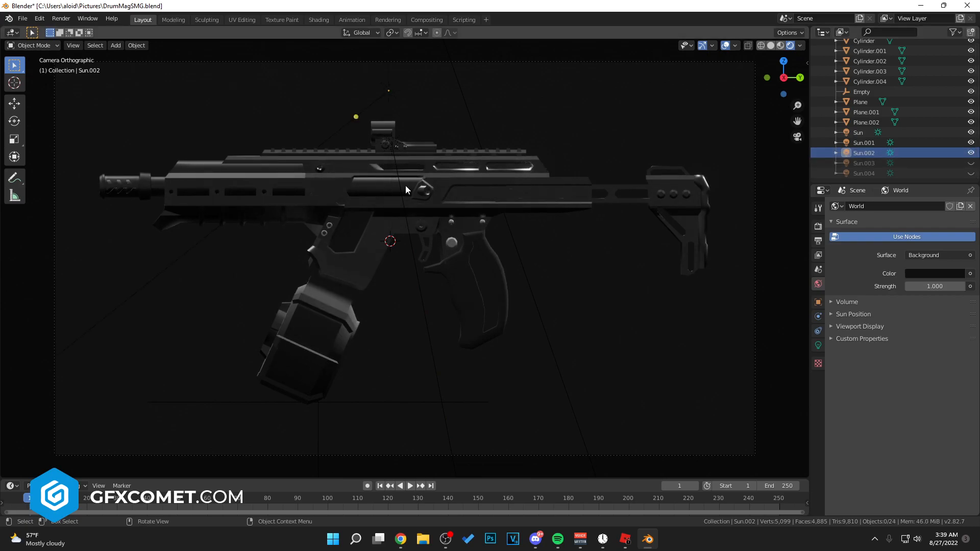
pyautogui.click(972, 163)
pyautogui.click(863, 163)
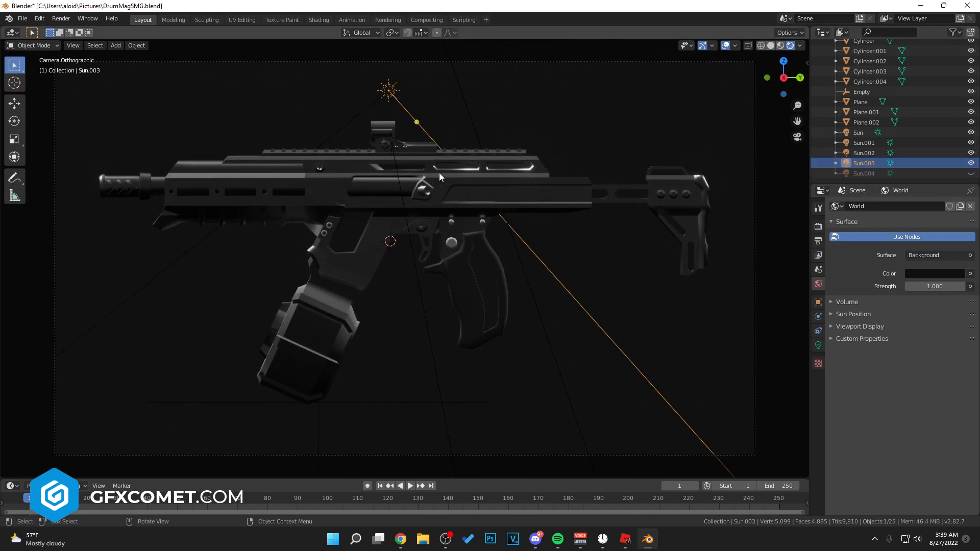
# Show the Sun.004 light and inspect the fully lit gun from other angles before returning to the camera view
pyautogui.click(864, 173)
pyautogui.click(971, 173)
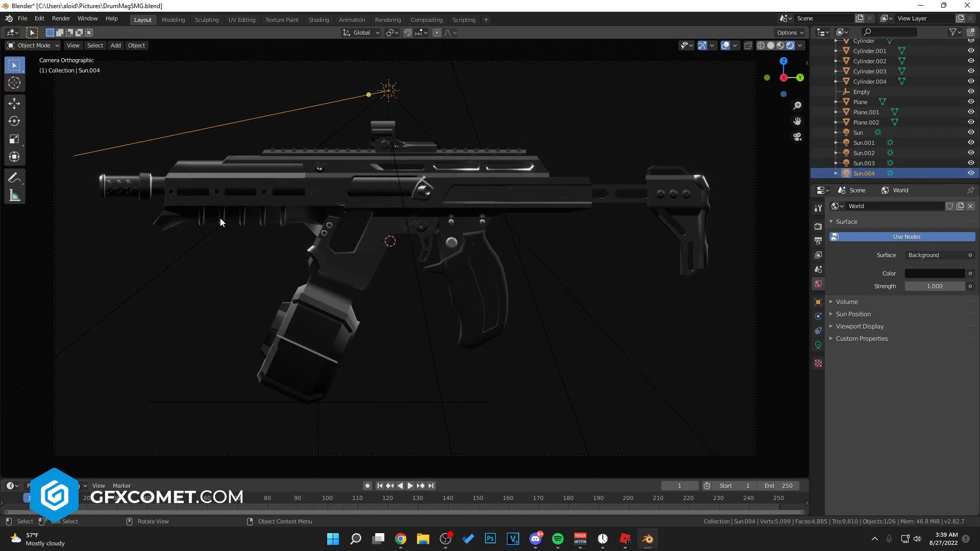
pyautogui.click(971, 173)
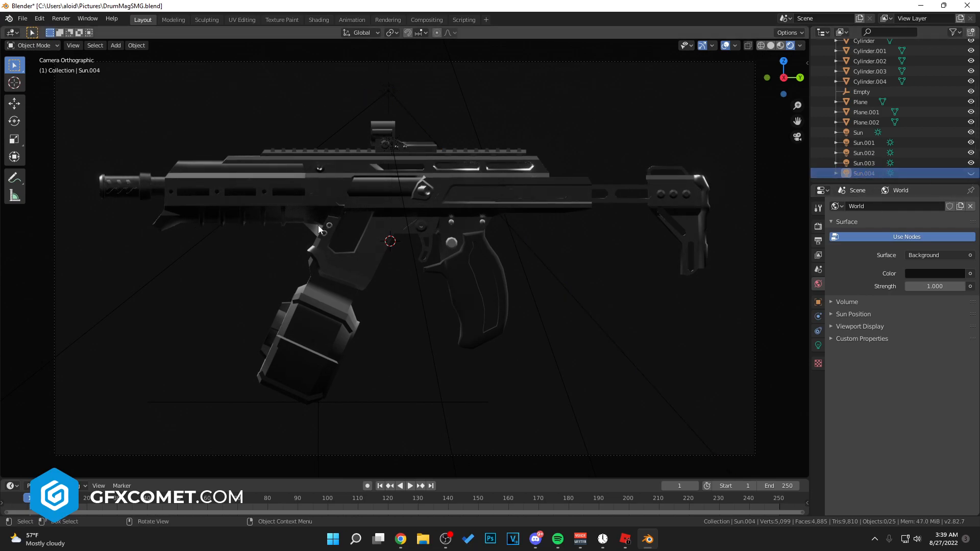
pyautogui.click(971, 173)
pyautogui.press('KP_0')
pyautogui.moveTo(456, 286); pyautogui.dragTo(580, 230, button='middle')
pyautogui.scroll(8, 510, 240)
pyautogui.moveTo(357, 265); pyautogui.dragTo(455, 279, button='middle')
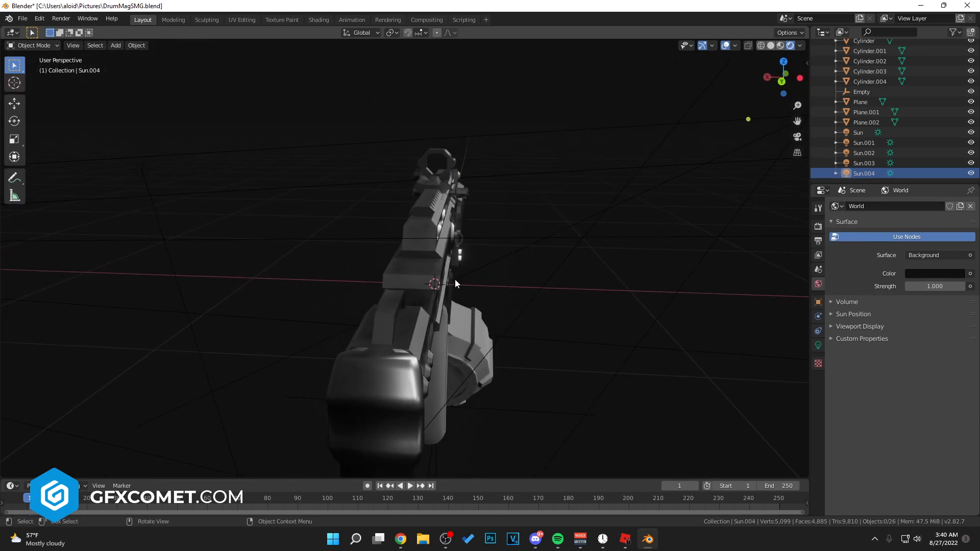
pyautogui.press('KP_0')
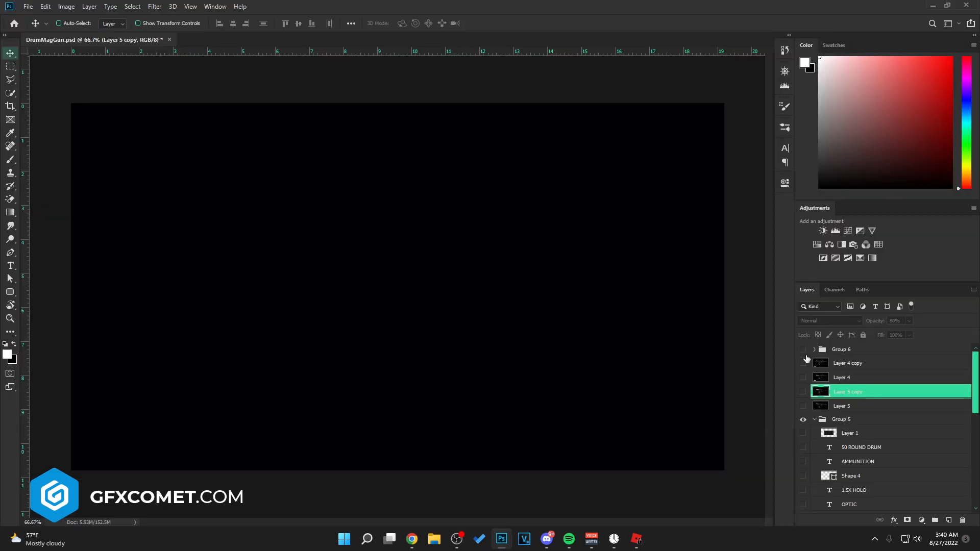
# In Photoshop, look over the finished gun artwork on Layer 4 copy in DrumMagGun.psd and hide that layer
pyautogui.click(815, 350)
pyautogui.click(815, 351)
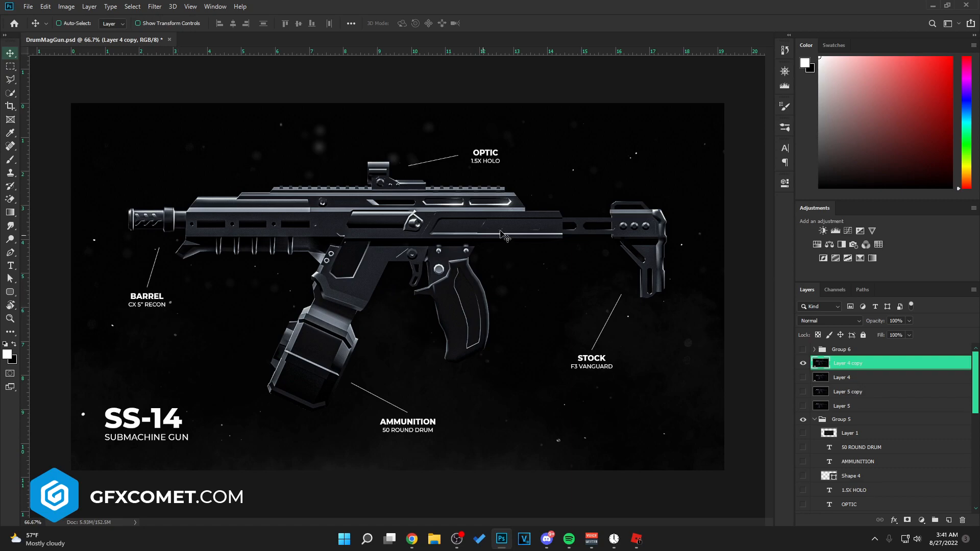
pyautogui.click(803, 363)
pyautogui.scroll(-10, 867, 462)
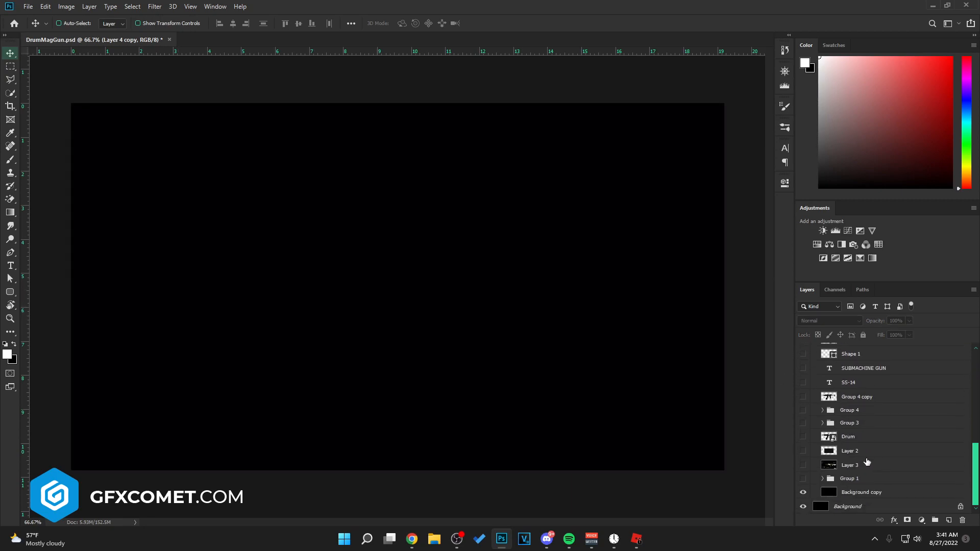
# Show and expand Group 1, and hide its Black & White 1 adjustment and both layers named 5
pyautogui.click(802, 479)
pyautogui.click(822, 479)
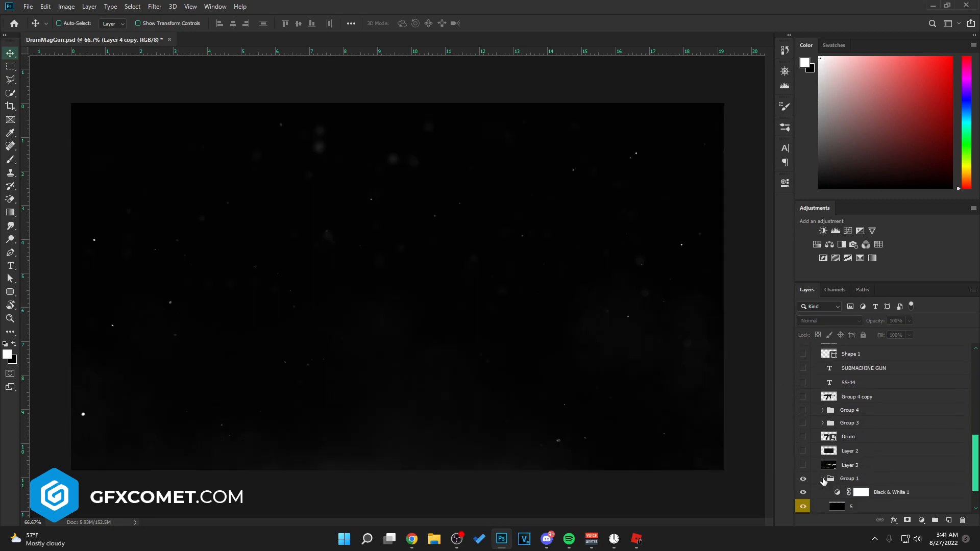
pyautogui.scroll(-2, 823, 480)
pyautogui.click(804, 450)
pyautogui.click(804, 464)
pyautogui.click(804, 478)
pyautogui.click(803, 493)
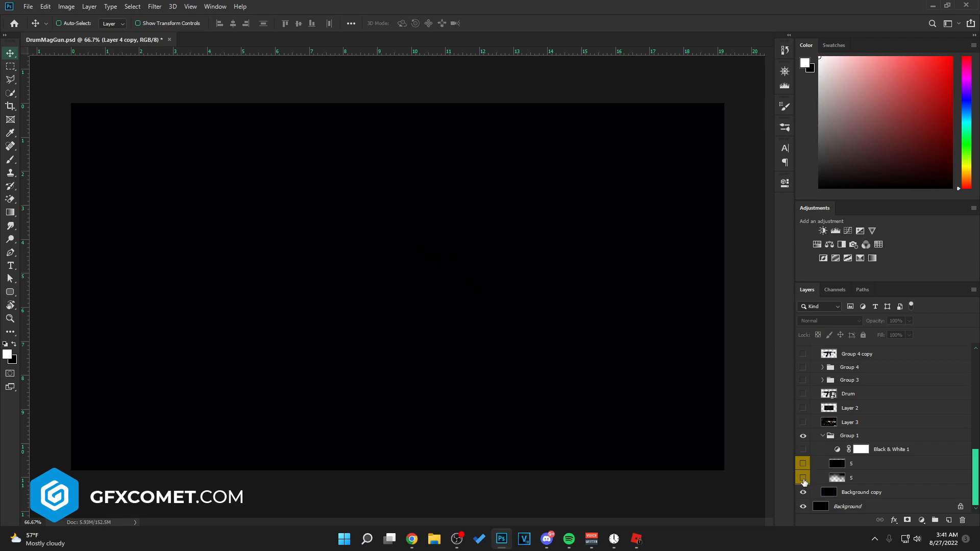
# Show both layers named 5 and the Black & White 1 adjustment in Group 1 again, one after another
pyautogui.click(803, 477)
pyautogui.click(840, 479)
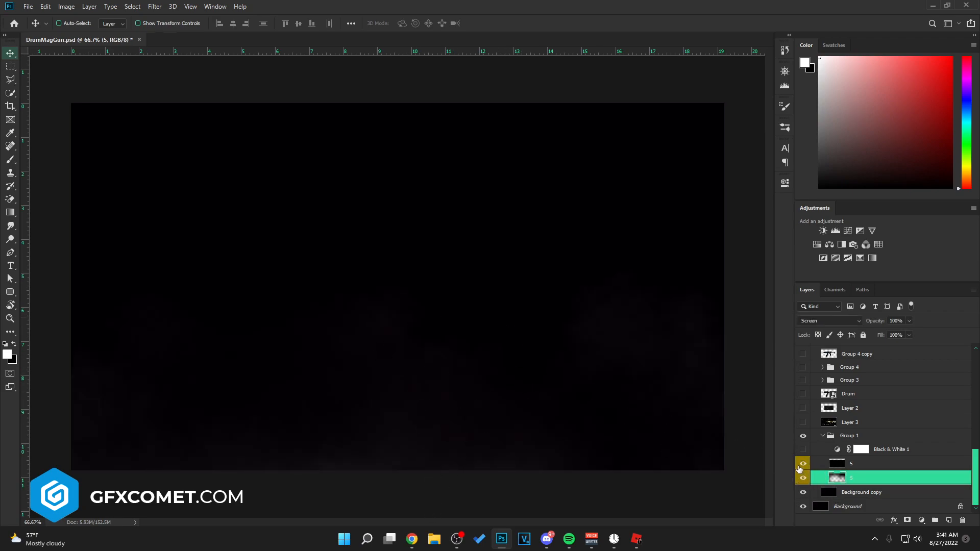
pyautogui.click(868, 469)
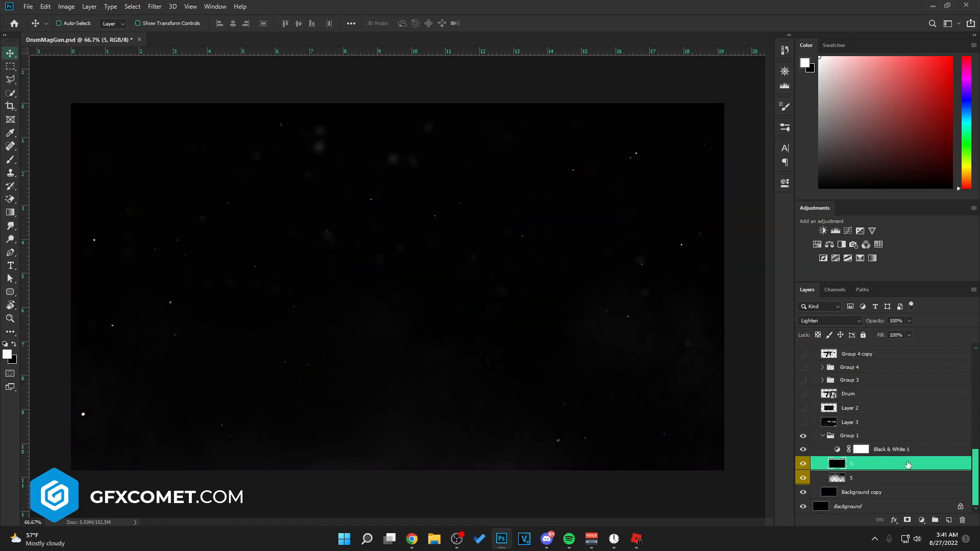
pyautogui.click(901, 450)
# Show and select the Drum layer holding the gun render, and show Group 3 above it
pyautogui.click(803, 408)
pyautogui.click(803, 408)
pyautogui.click(803, 394)
pyautogui.click(858, 395)
pyautogui.scroll(1, 868, 449)
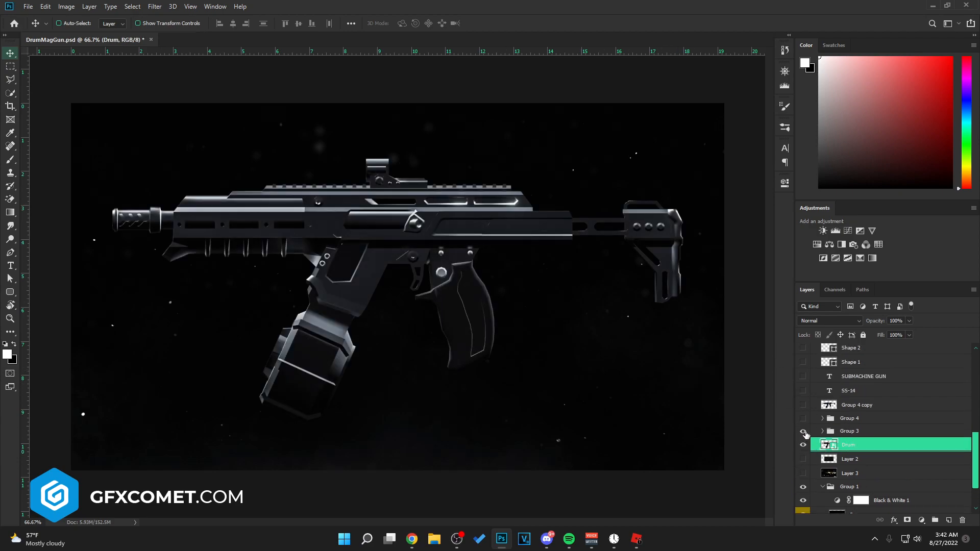
# Expand Group 3's nested Group 2 and compare the gun with its Color Lookup adjustments hidden and shown again one by one
pyautogui.click(823, 431)
pyautogui.scroll(-1, 842, 403)
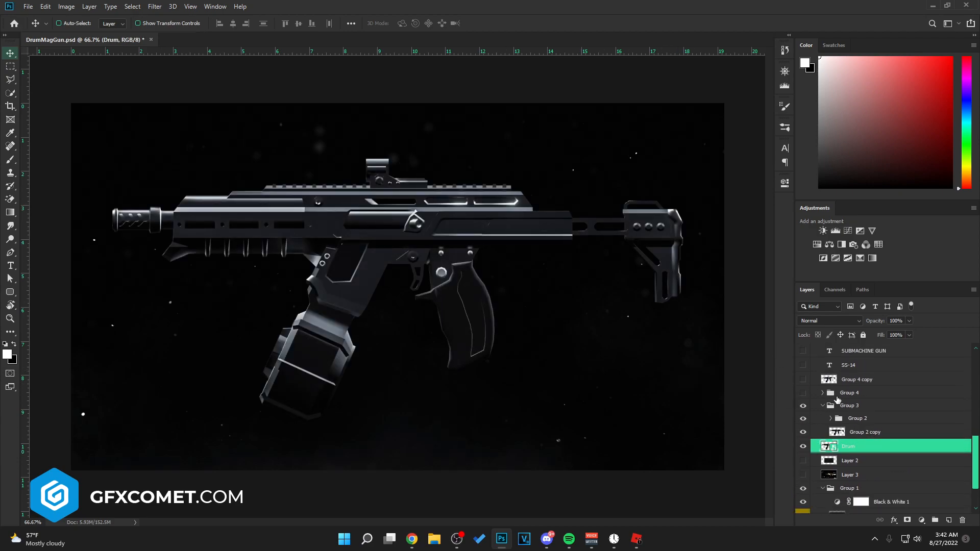
pyautogui.click(830, 418)
pyautogui.scroll(-2, 870, 439)
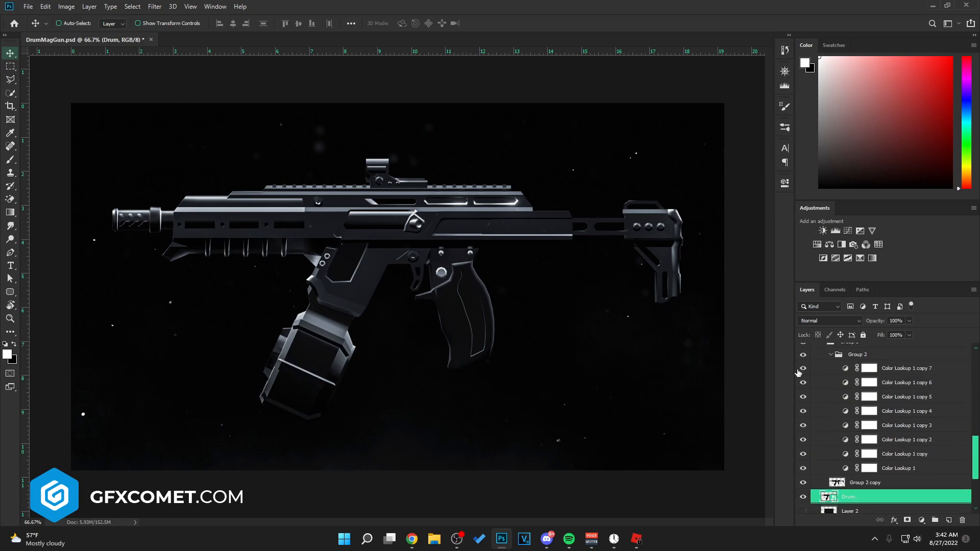
pyautogui.moveTo(803, 369); pyautogui.dragTo(803, 470)
pyautogui.click(802, 469)
pyautogui.click(803, 454)
pyautogui.click(803, 440)
pyautogui.click(803, 426)
pyautogui.click(803, 412)
pyautogui.click(803, 397)
pyautogui.click(803, 368)
# Collapse Group 2 and Group 3, compare the gun without Group 3, and show Group 4 above it
pyautogui.scroll(3, 825, 421)
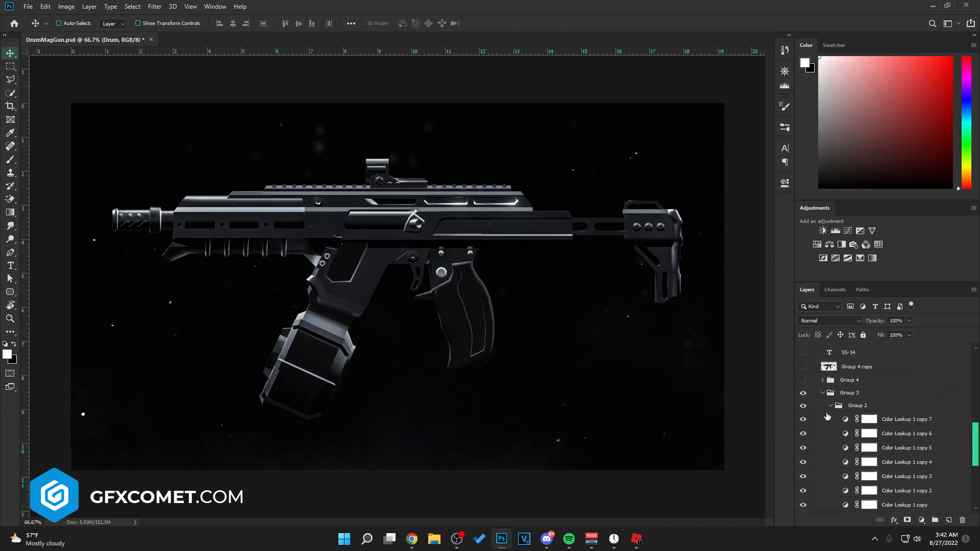
pyautogui.click(831, 406)
pyautogui.click(822, 392)
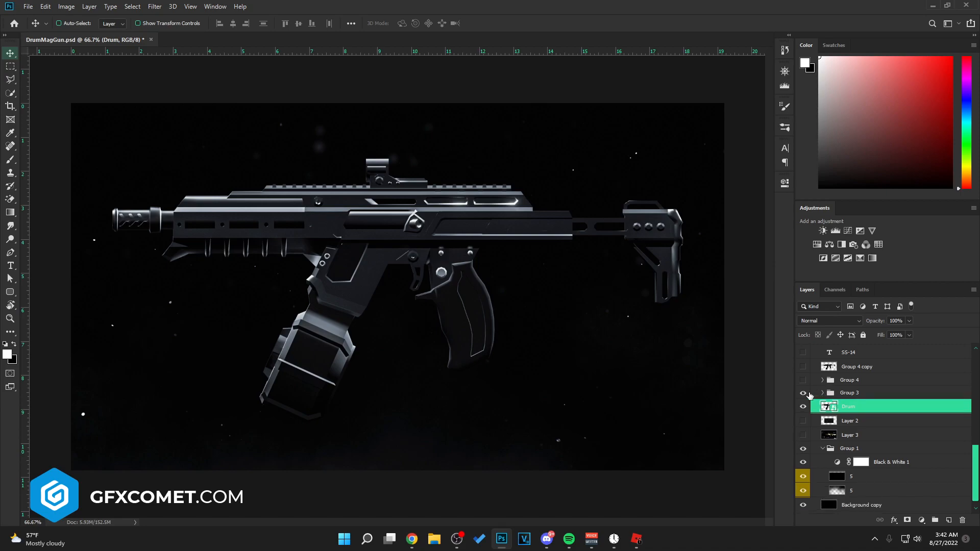
pyautogui.click(803, 393)
pyautogui.click(803, 381)
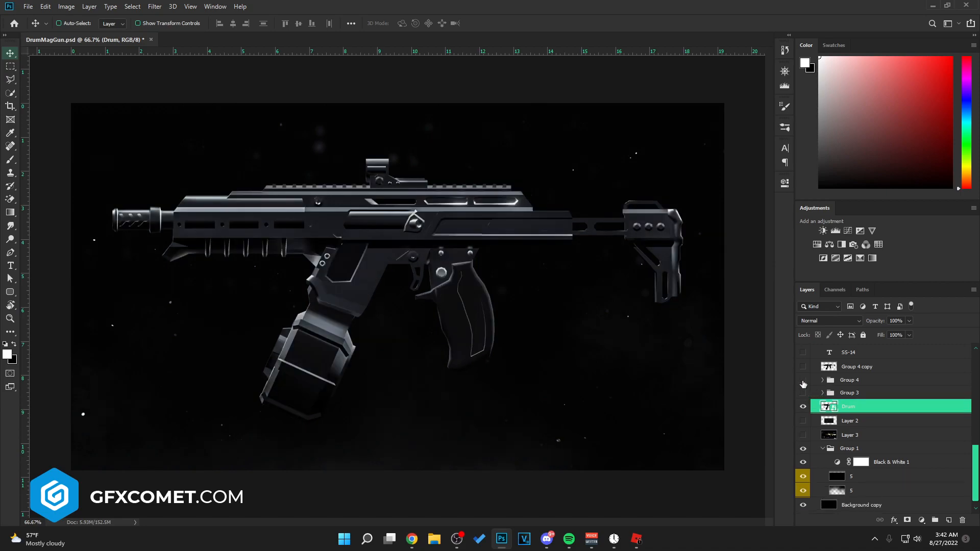
pyautogui.click(803, 381)
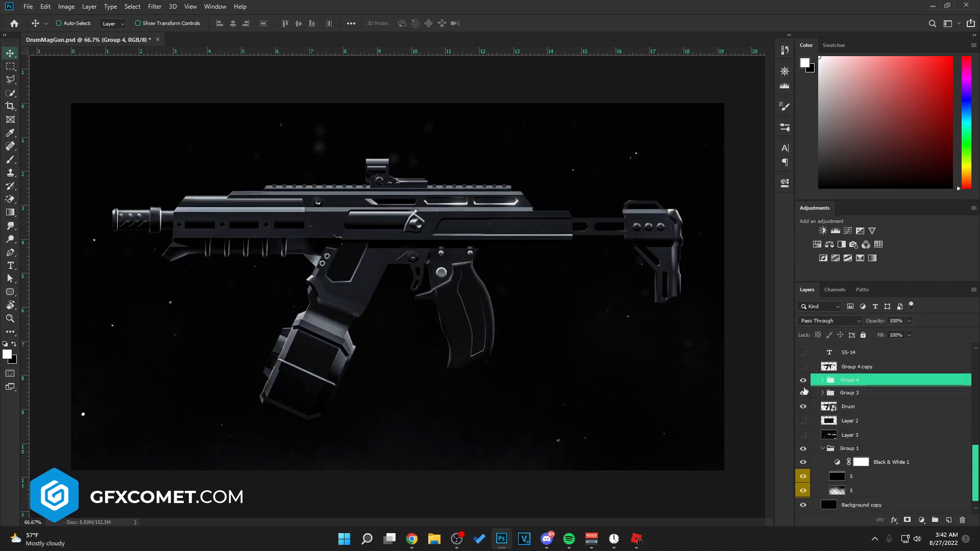
pyautogui.scroll(2, 805, 414)
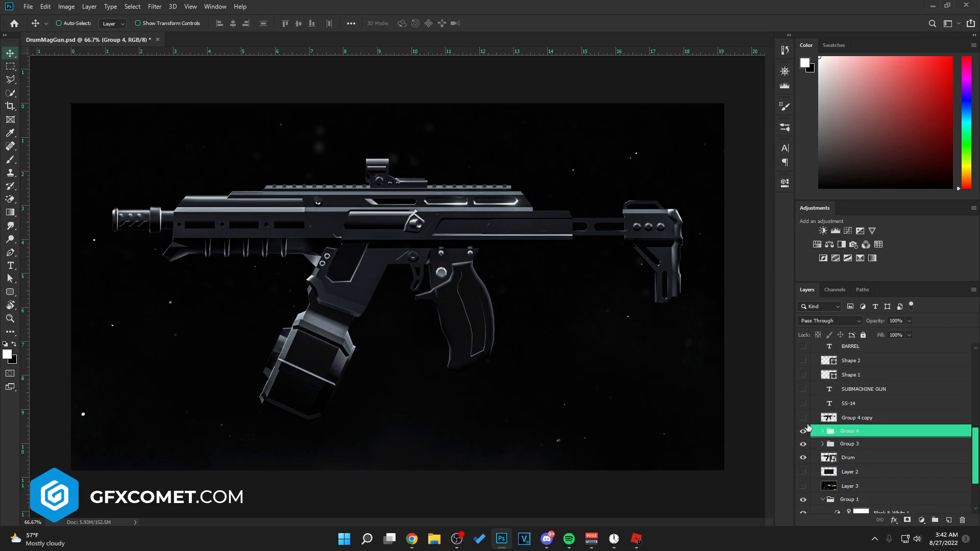
# Show Group 4 copy and the title text layers SS-14 and SUBMACHINE GUN above Group 4
pyautogui.click(803, 418)
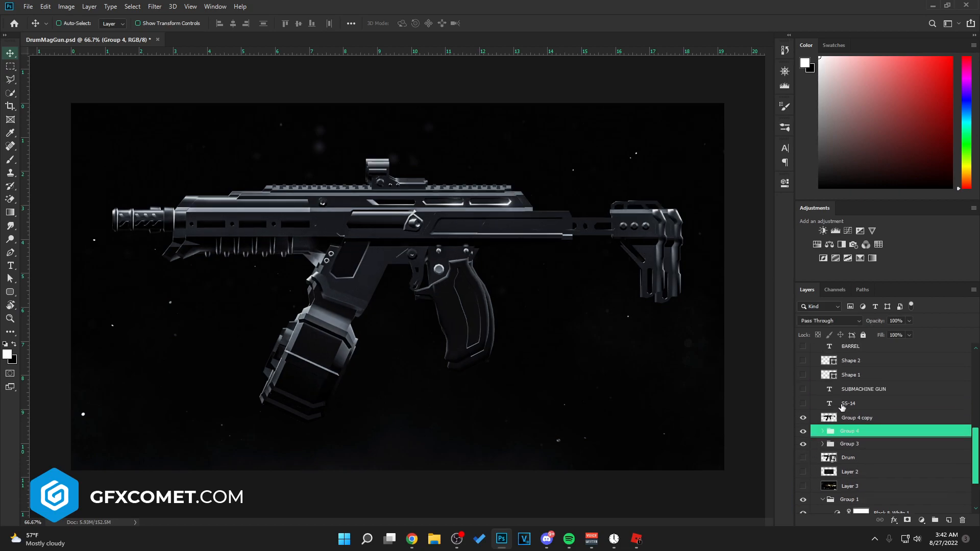
pyautogui.scroll(1, 834, 422)
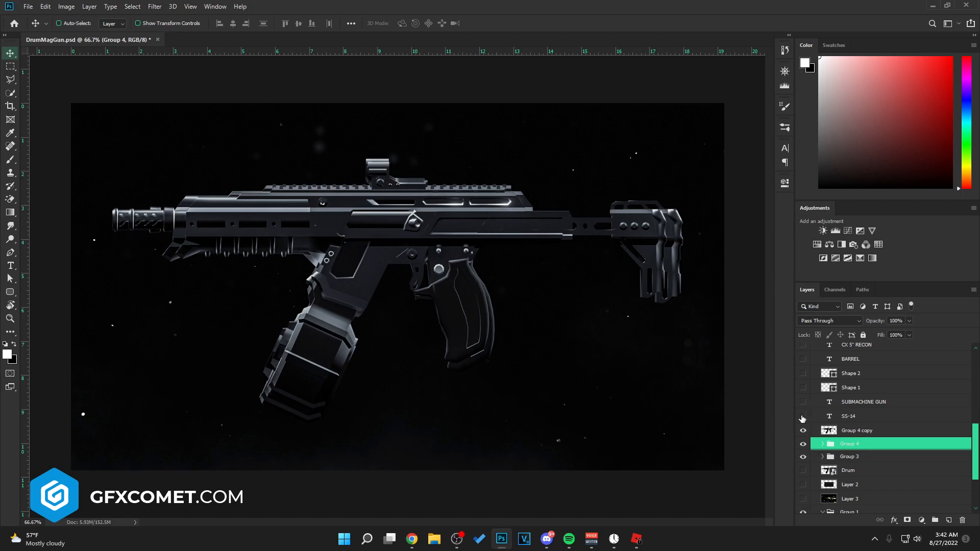
pyautogui.click(803, 416)
pyautogui.click(803, 402)
# Show the callout lines Shape 1 and Shape 2, and all label and line layers from BARREL up to 1.5X HOLO
pyautogui.scroll(3, 868, 434)
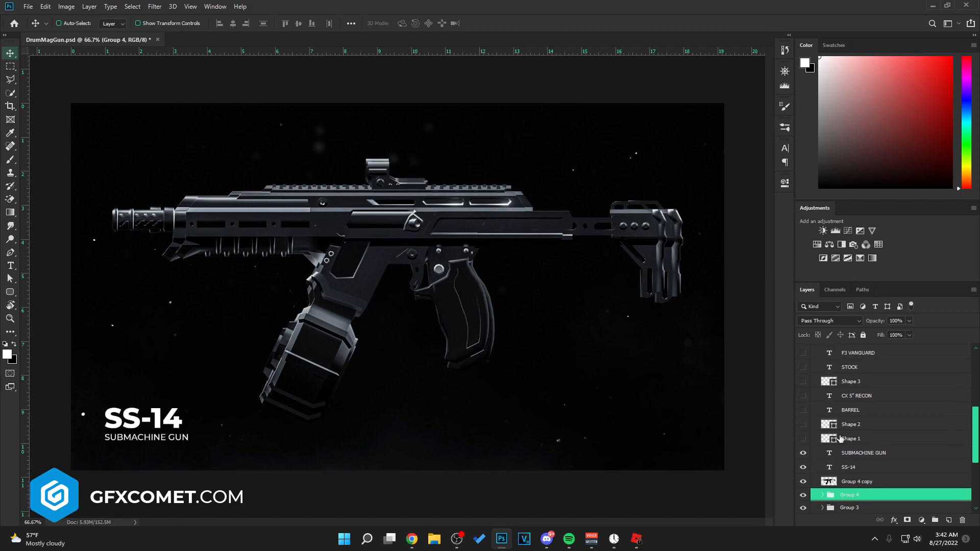
pyautogui.click(803, 438)
pyautogui.click(803, 424)
pyautogui.scroll(4, 827, 434)
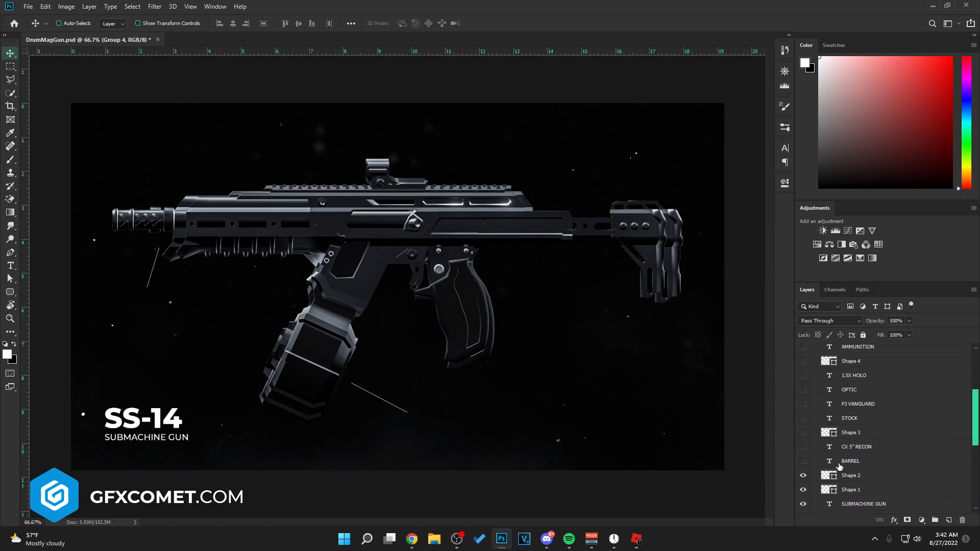
pyautogui.moveTo(805, 460); pyautogui.dragTo(803, 374)
pyautogui.scroll(3, 835, 434)
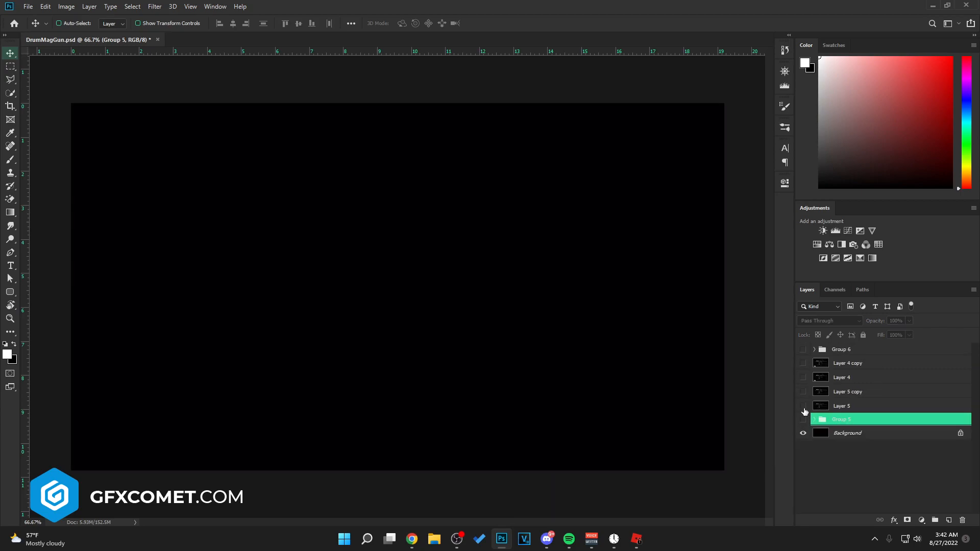
# View the gun composite on Layer 5, hide it, and view Layer 5 copy briefly before hiding it too
pyautogui.click(804, 407)
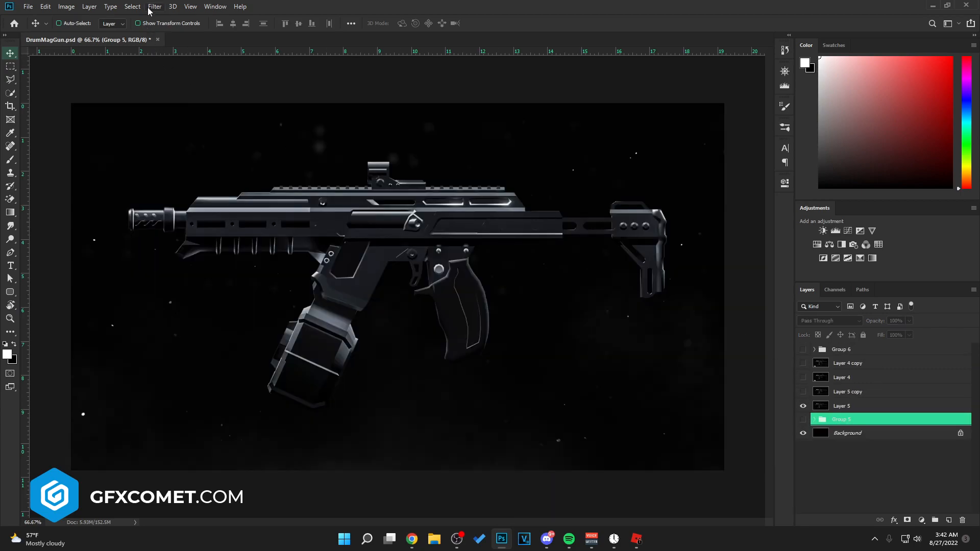
pyautogui.click(803, 403)
pyautogui.click(802, 393)
pyautogui.click(803, 393)
# Show Layer 4, compare the labelled artwork with Layer 4 copy shown and hidden, and leave both layers shown
pyautogui.click(803, 378)
pyautogui.click(801, 366)
pyautogui.click(801, 366)
pyautogui.click(801, 365)
pyautogui.click(802, 366)
pyautogui.click(803, 364)
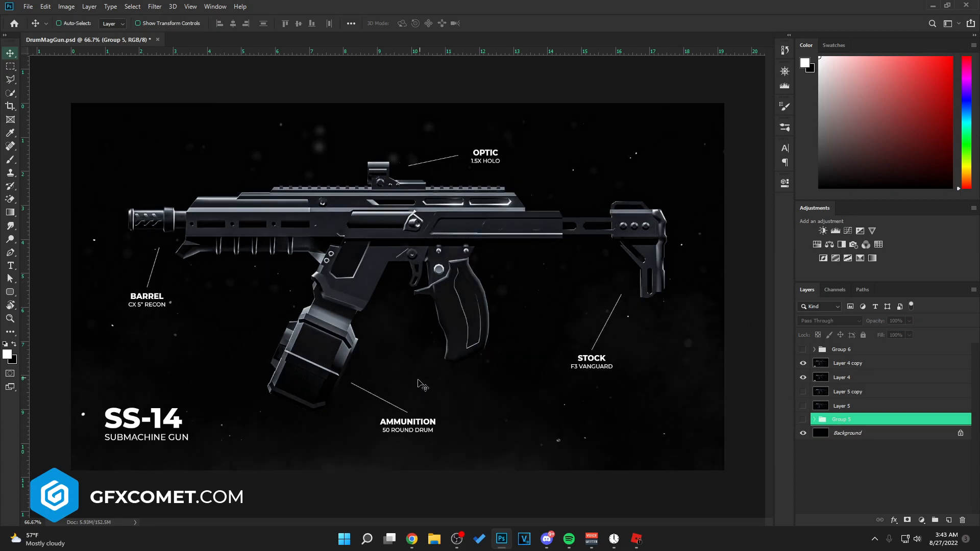